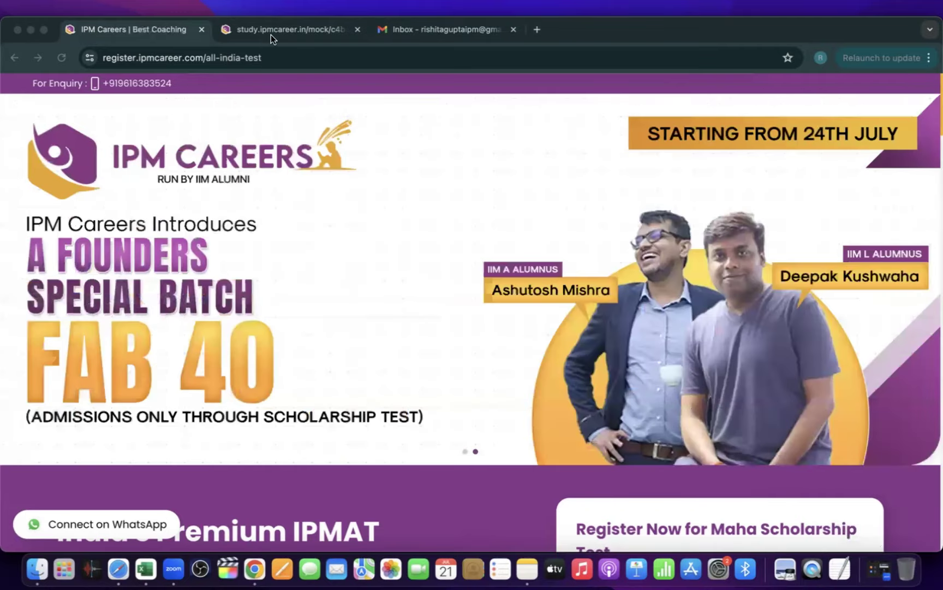
Step: Go to the IPM Careers mock test tab and bring up the account login page
click(270, 35)
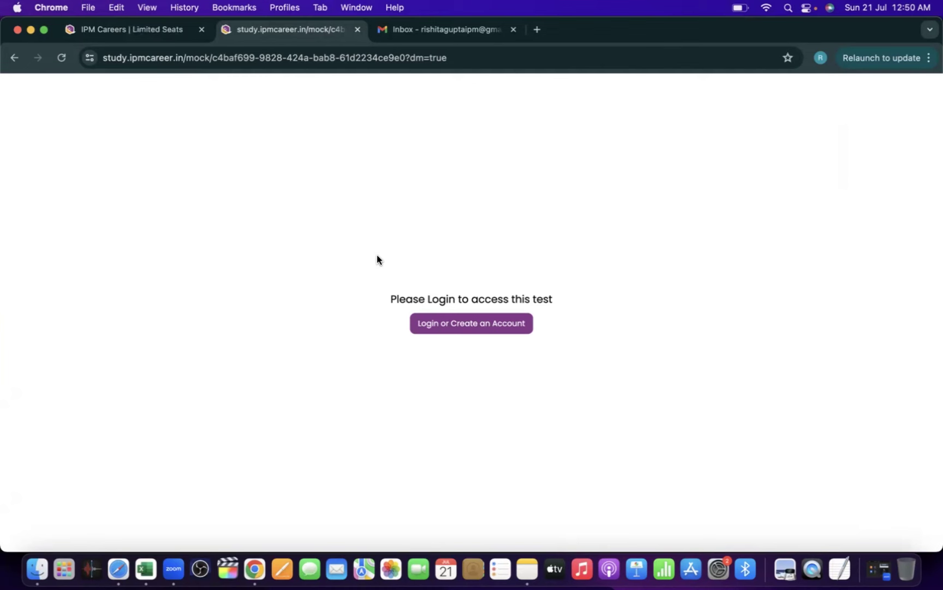
click(429, 328)
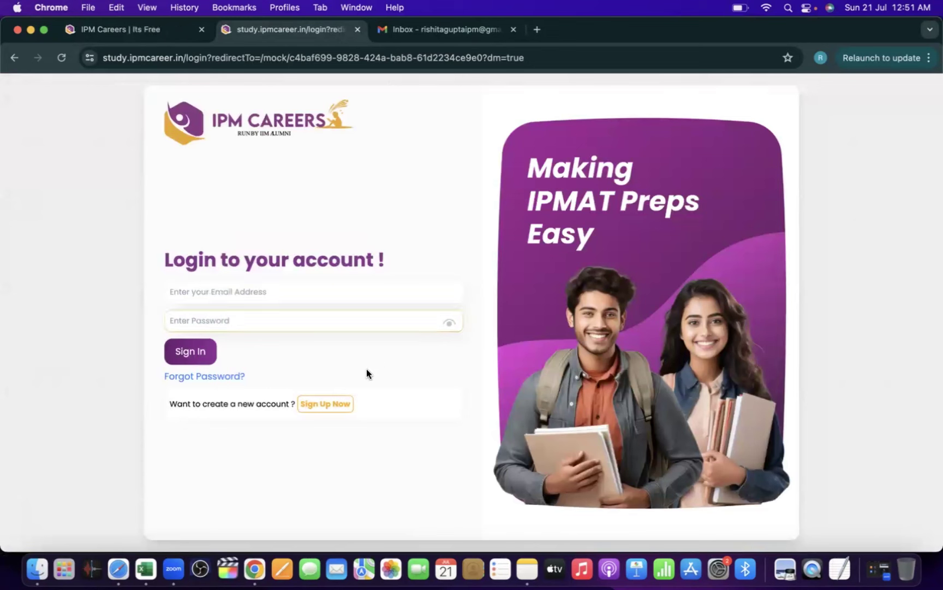
Step: On the sign-up form, enter the student's full name, e-mail address, phone number and city
click(326, 404)
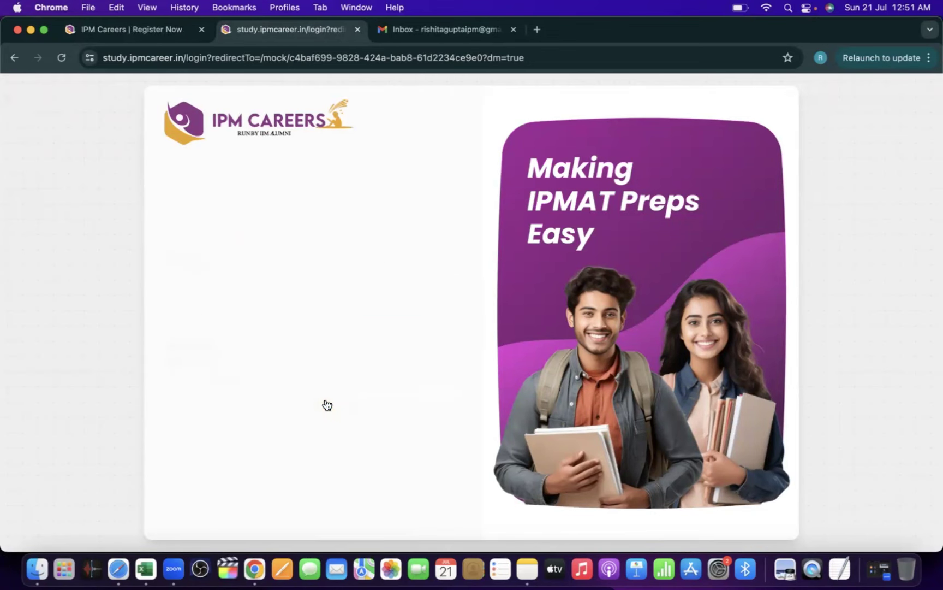
click(388, 267)
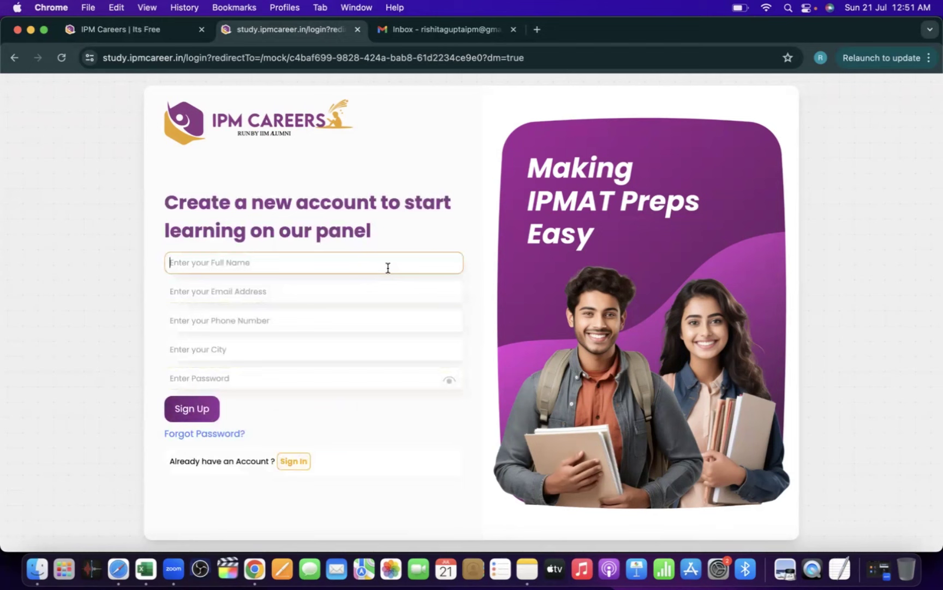
click(281, 292)
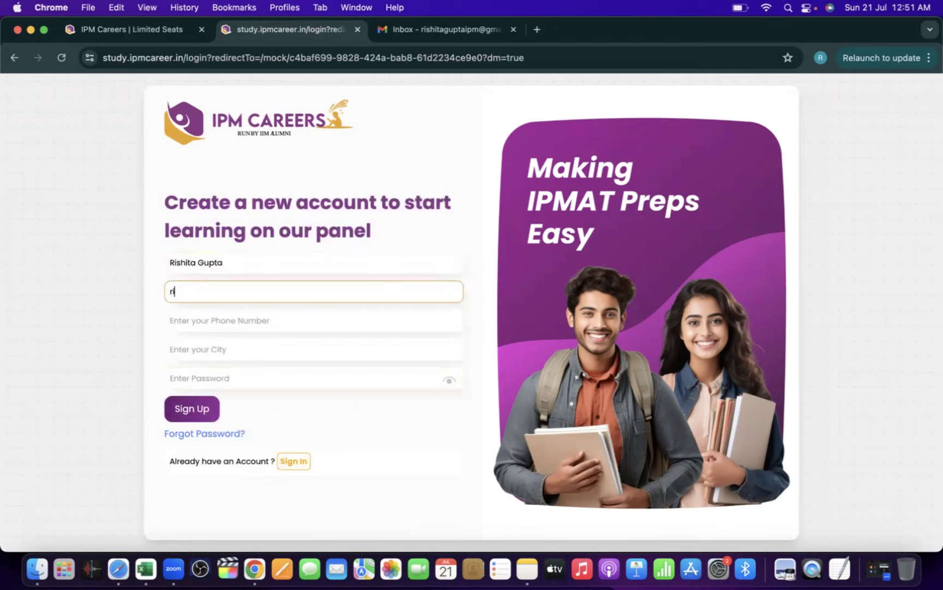
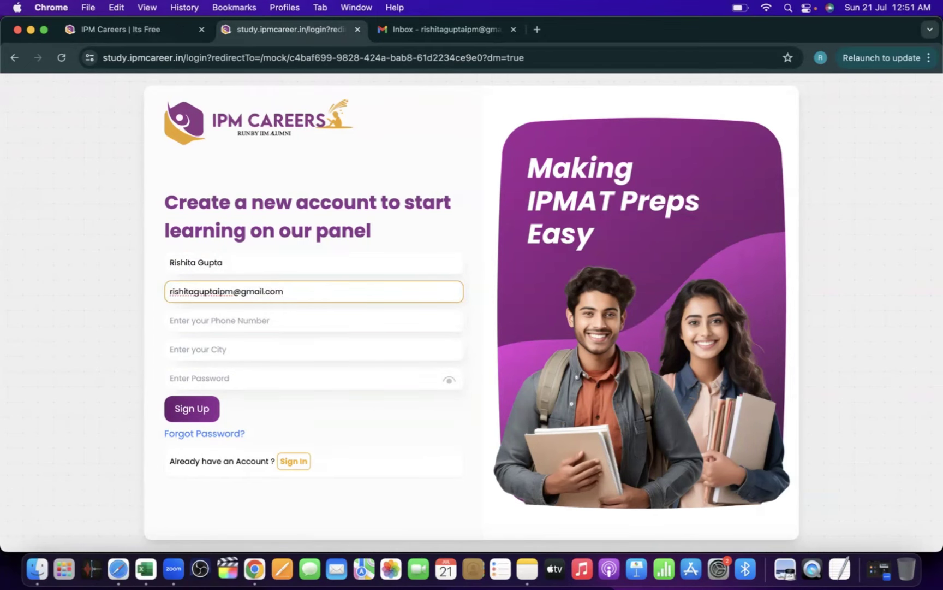
key(Tab)
key(Tab)
text(kanpur)
Step: Enter the account password and submit the sign-up form
click(253, 375)
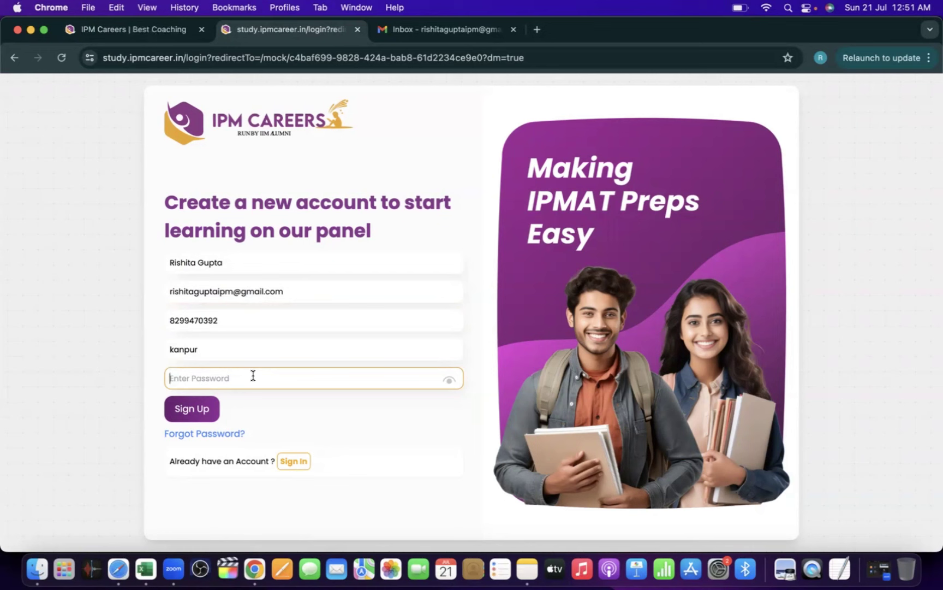
text(•••••••)
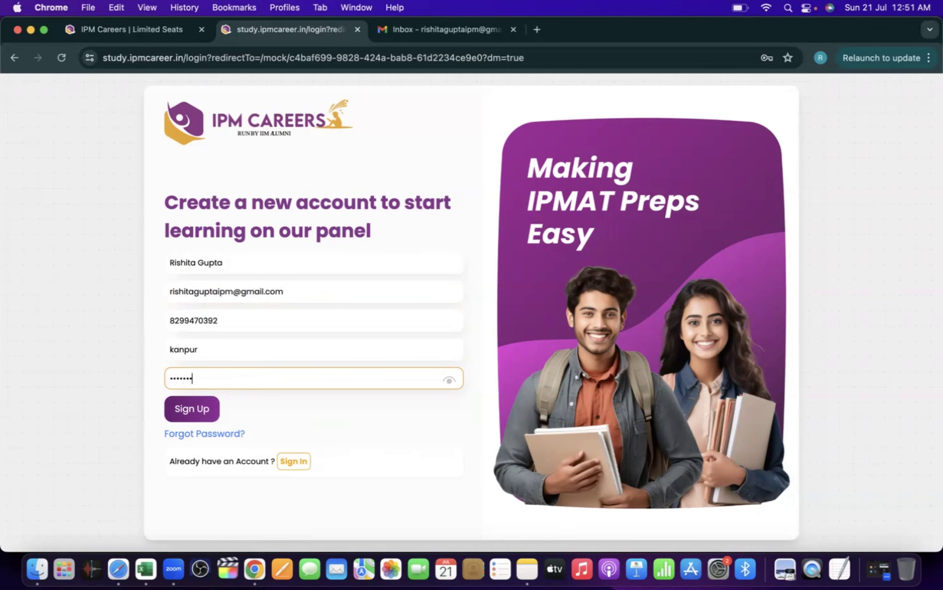
click(181, 414)
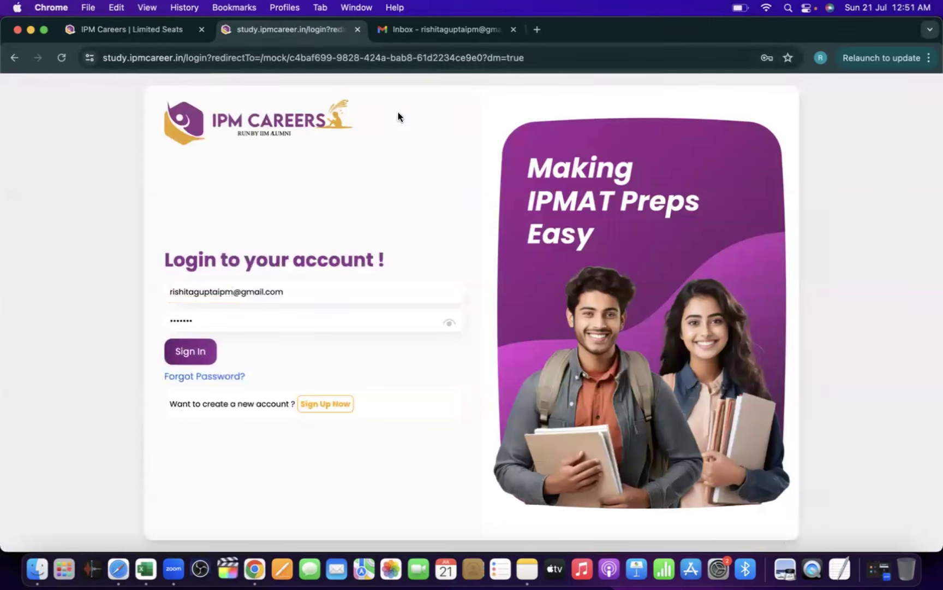
Step: Refresh the Gmail inbox until the IPM Careers confirmation email arrives, then open it
click(428, 32)
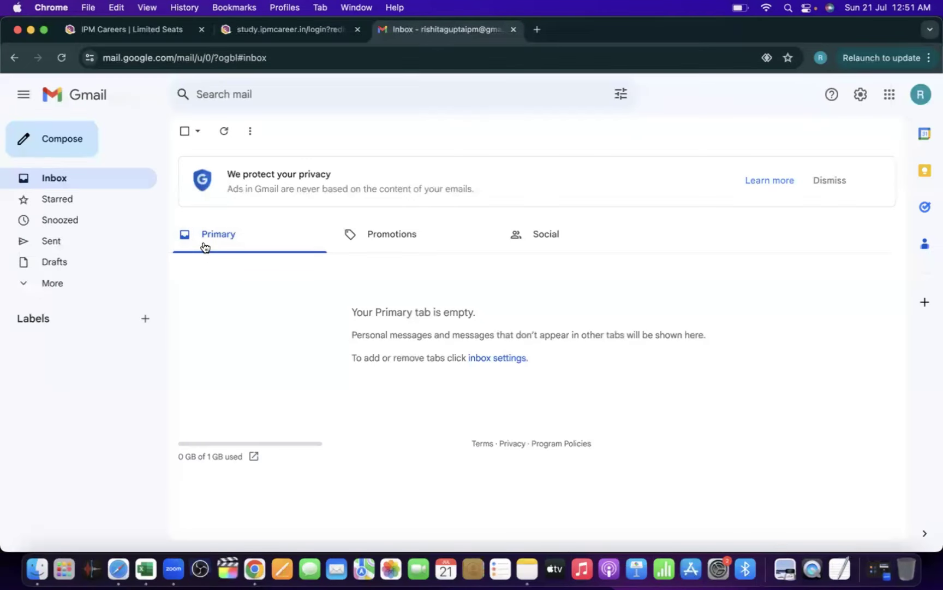
click(226, 143)
click(226, 143)
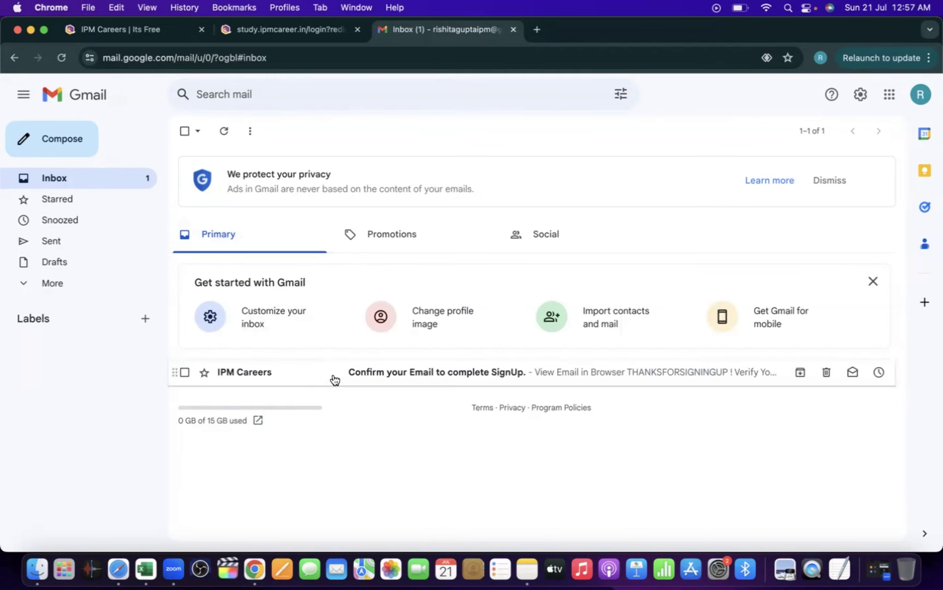
click(334, 378)
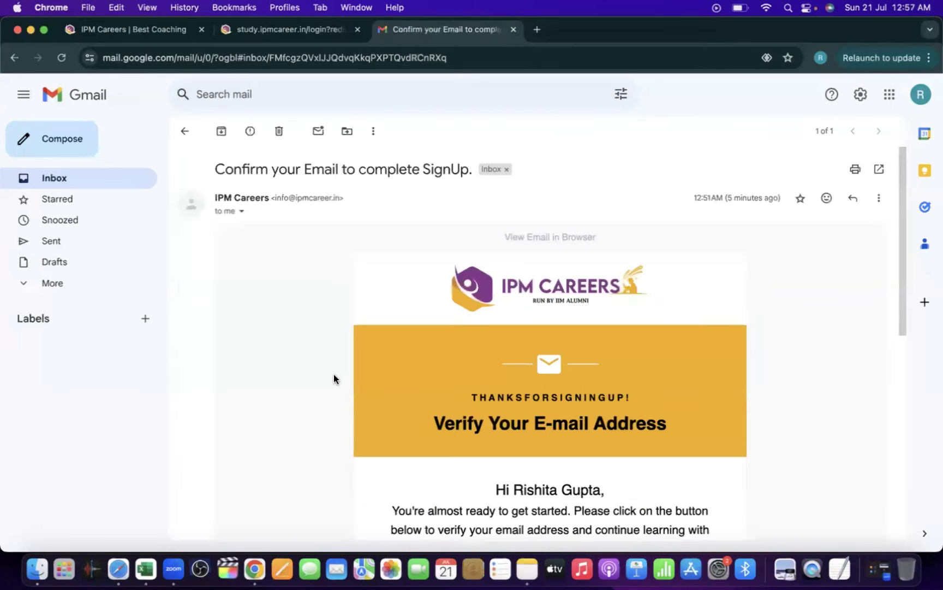
Step: Use the email's VERIFY YOUR EMAIL link to confirm the address
scroll(334, 379, down, 2)
scroll(334, 379, down, 2)
scroll(334, 375, down, 3)
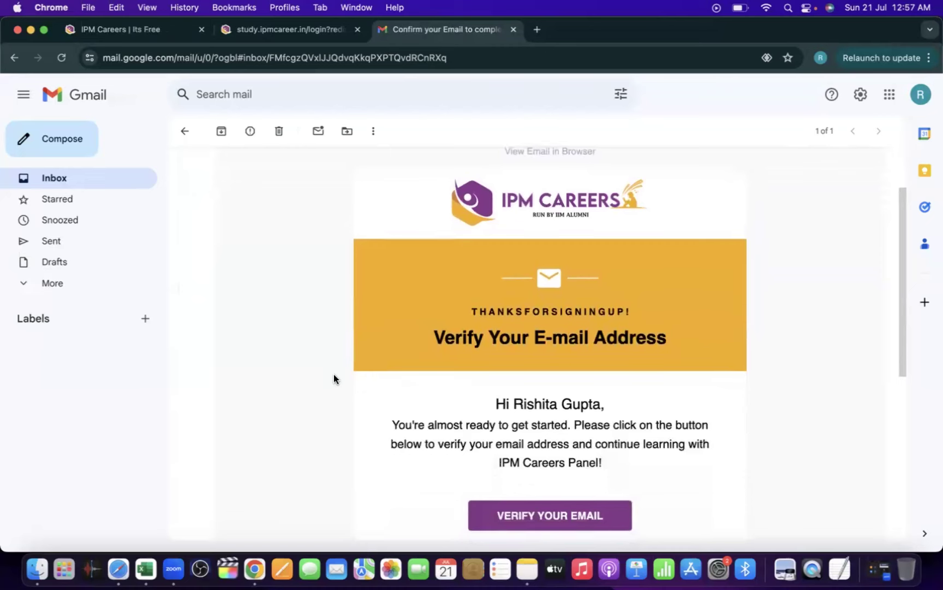
scroll(335, 379, down, 1)
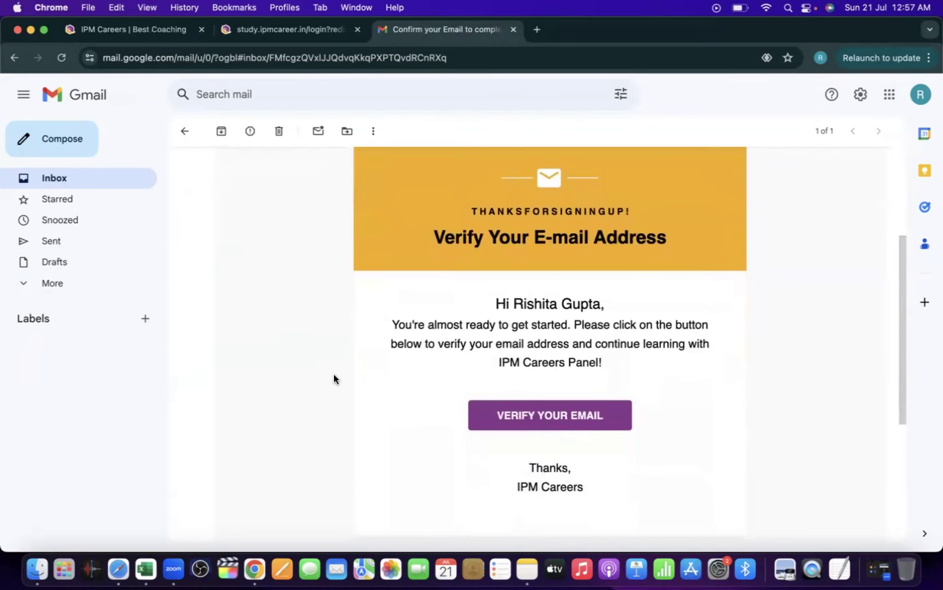
click(506, 412)
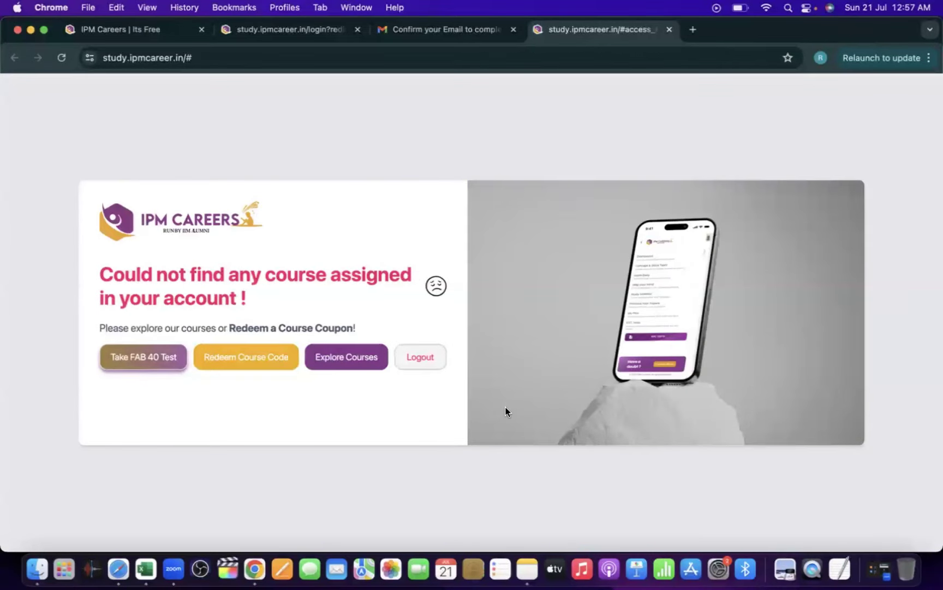
Step: Sign in on the IPM Careers login tab using the pre-filled e-mail and password
click(271, 33)
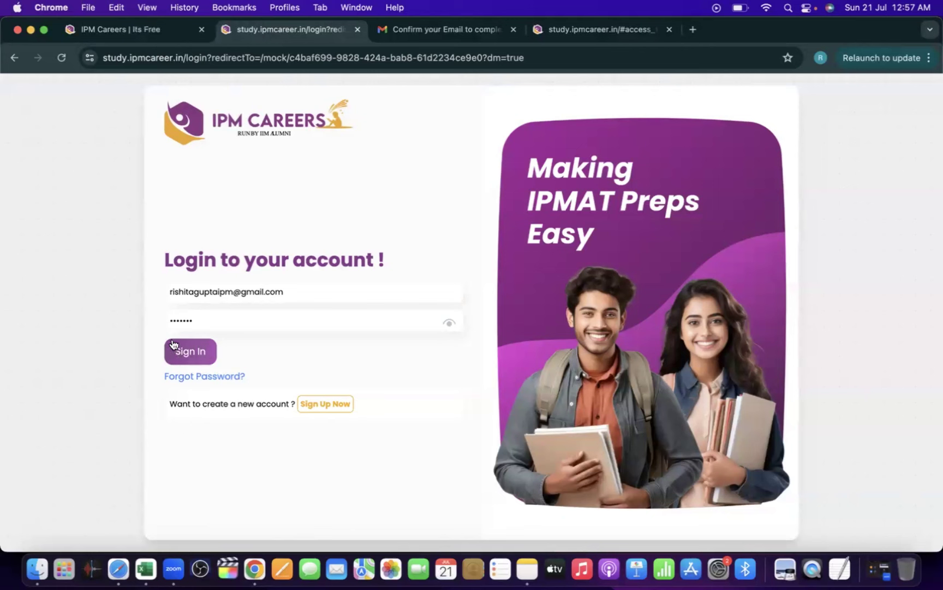
click(272, 293)
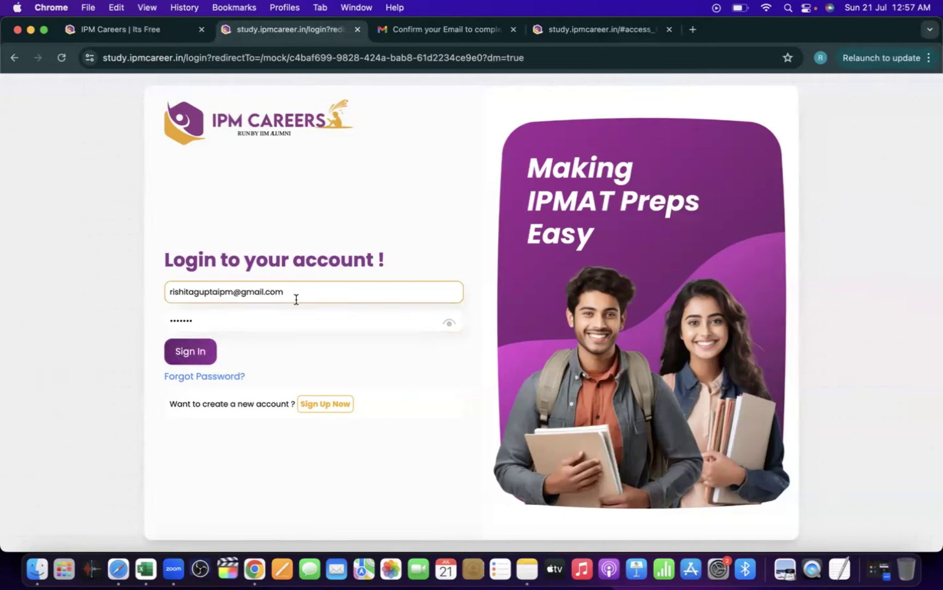
click(188, 353)
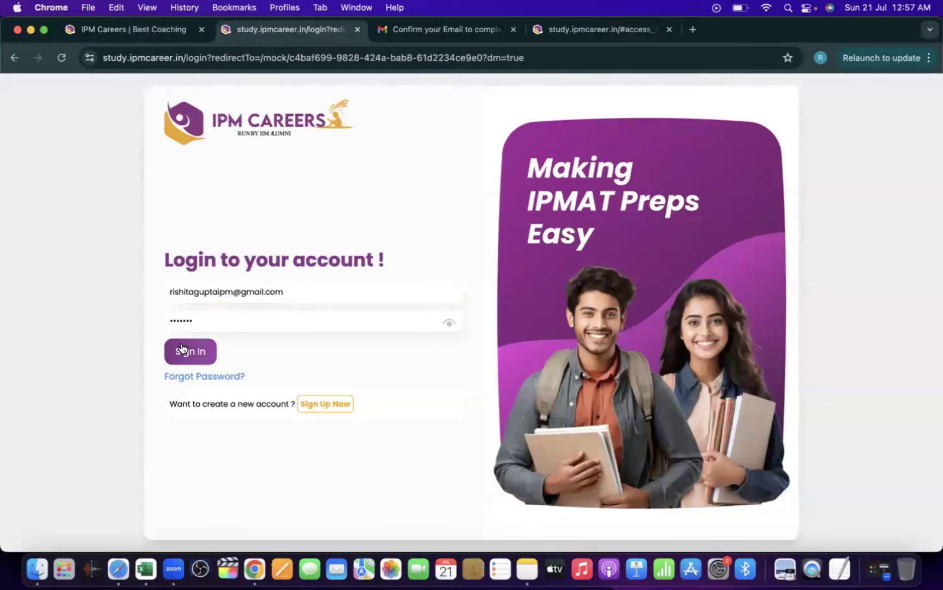
click(188, 353)
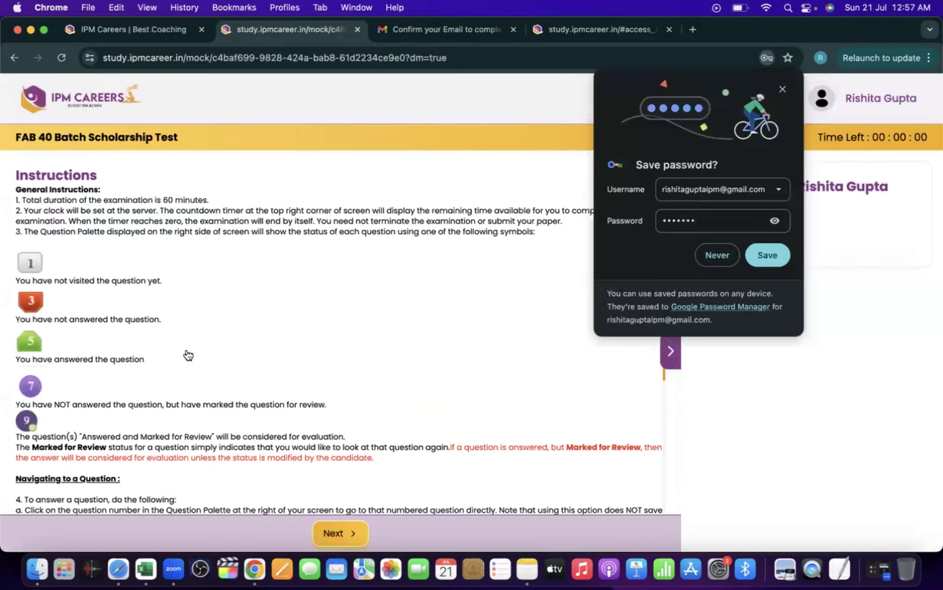
Step: Decline saving the password, read the general test instructions, and advance to the next page
click(718, 254)
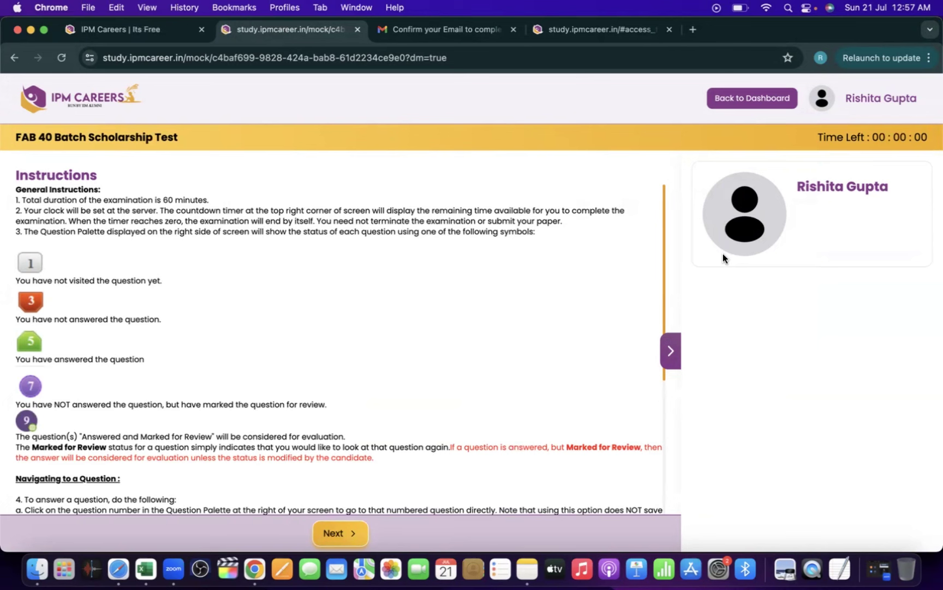
scroll(538, 387, down, 5)
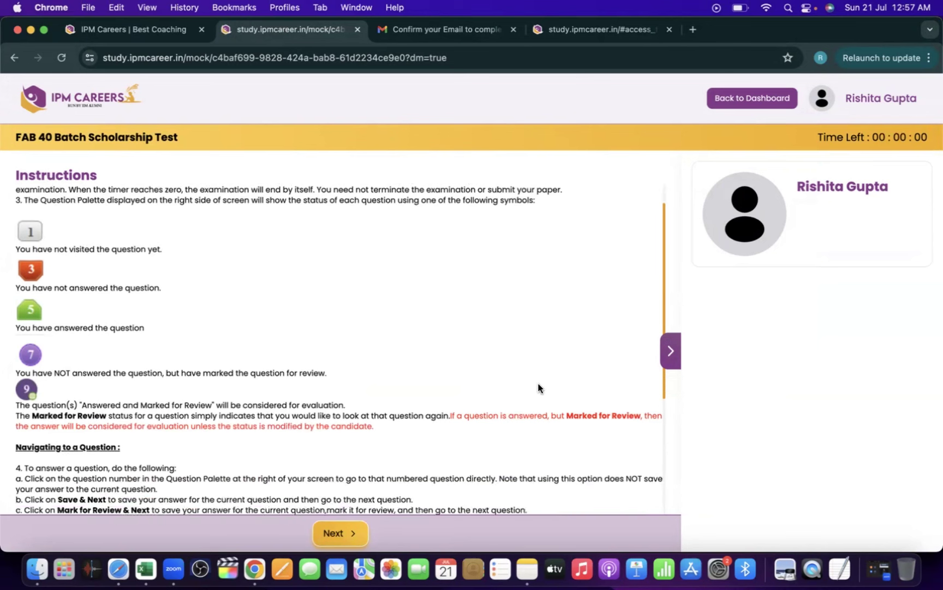
scroll(539, 388, down, 2)
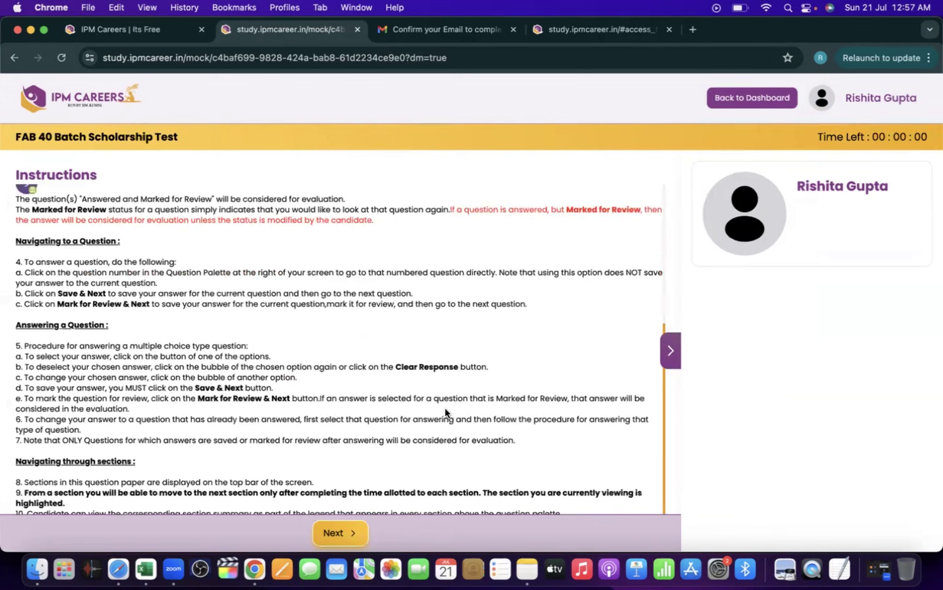
click(328, 527)
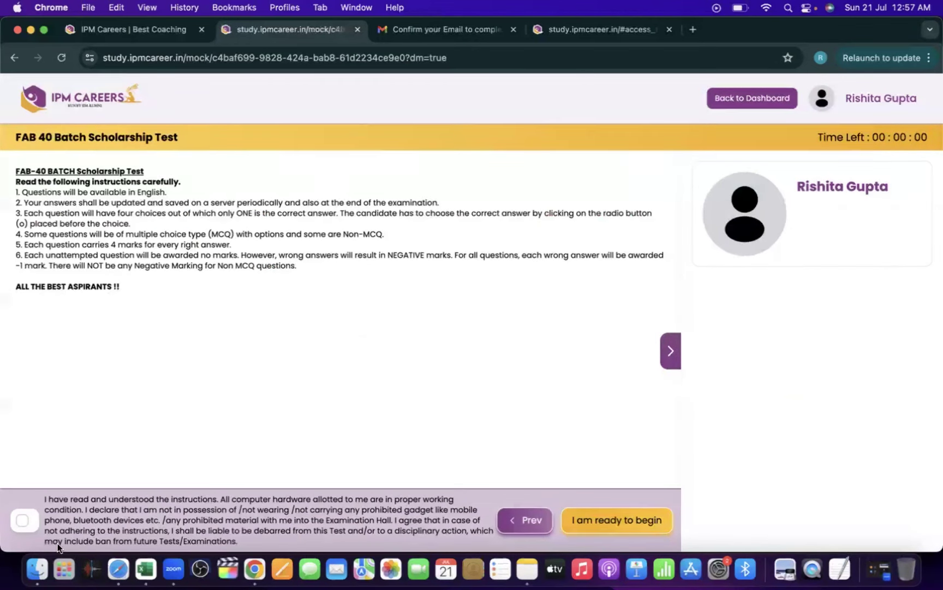
Step: Accept the readiness declaration and start the FAB 40 test, leaving full screen mode
click(26, 522)
click(585, 528)
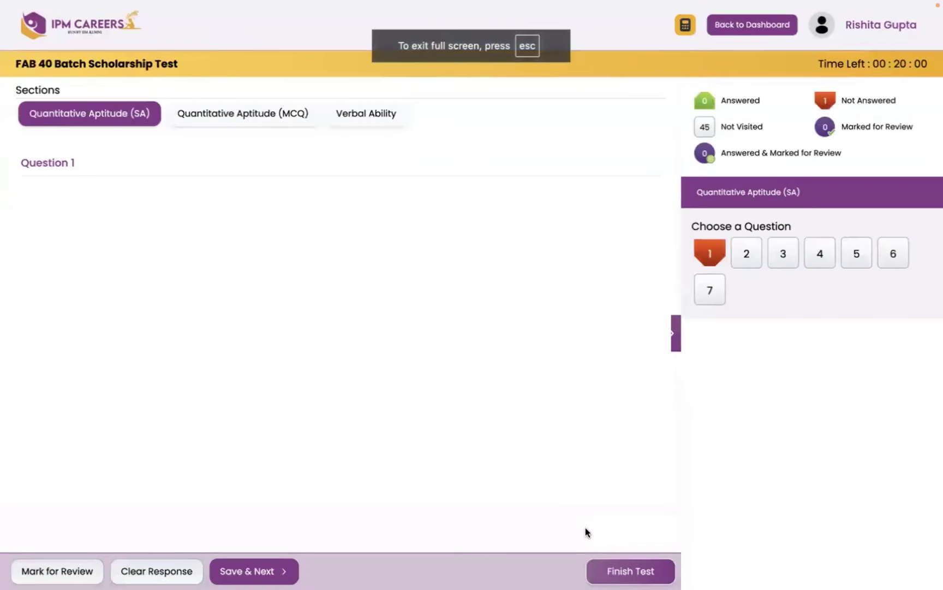
key(Escape)
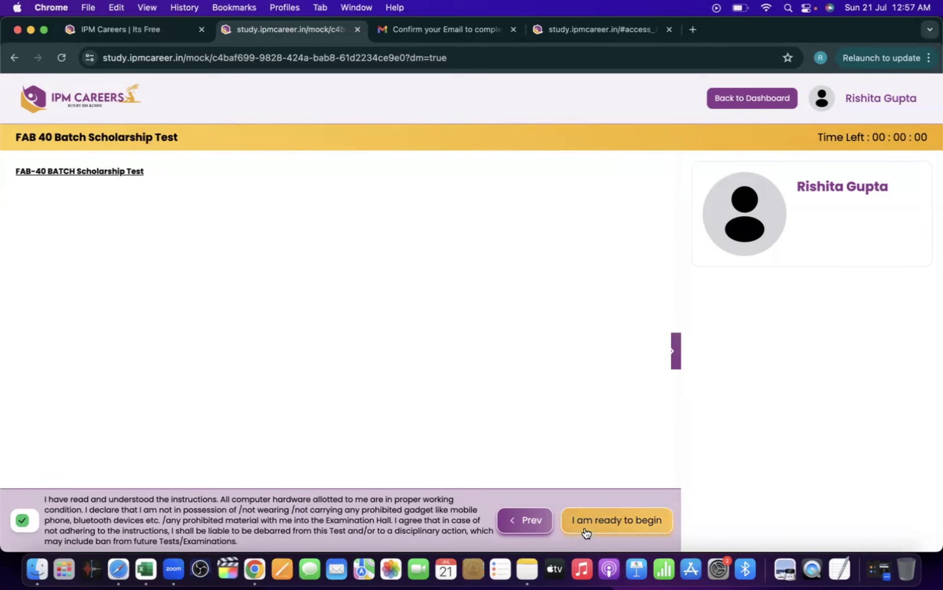
click(585, 531)
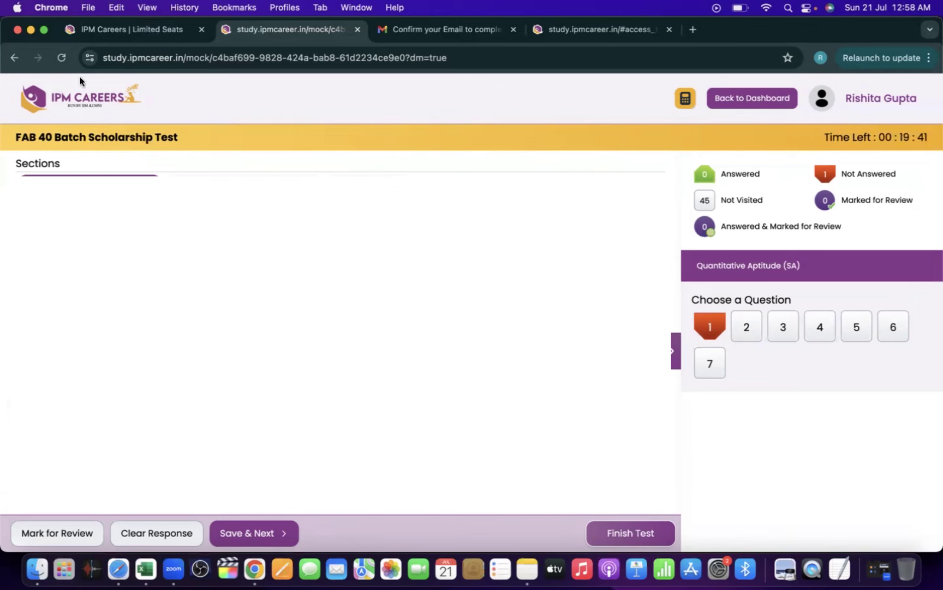
Step: Switch to the first 'IPM Careers' tab showing the register.ipmcareer.com landing page
click(162, 23)
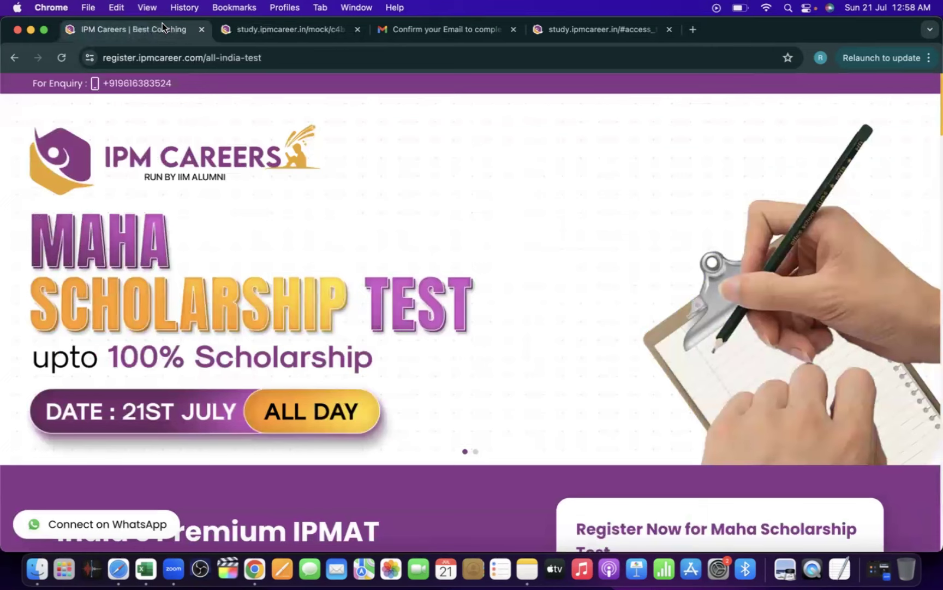